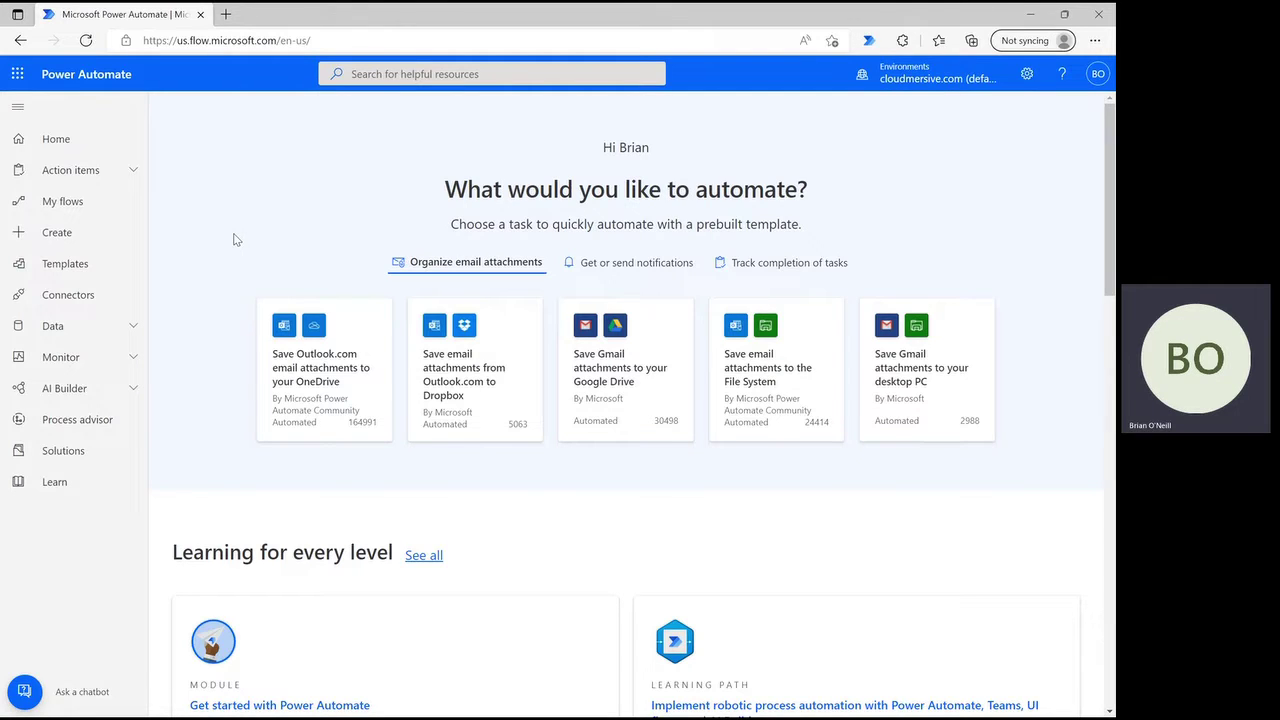
# Create a manually triggered instant cloud flow named 'Phone Validate'
pyautogui.click(116, 238)
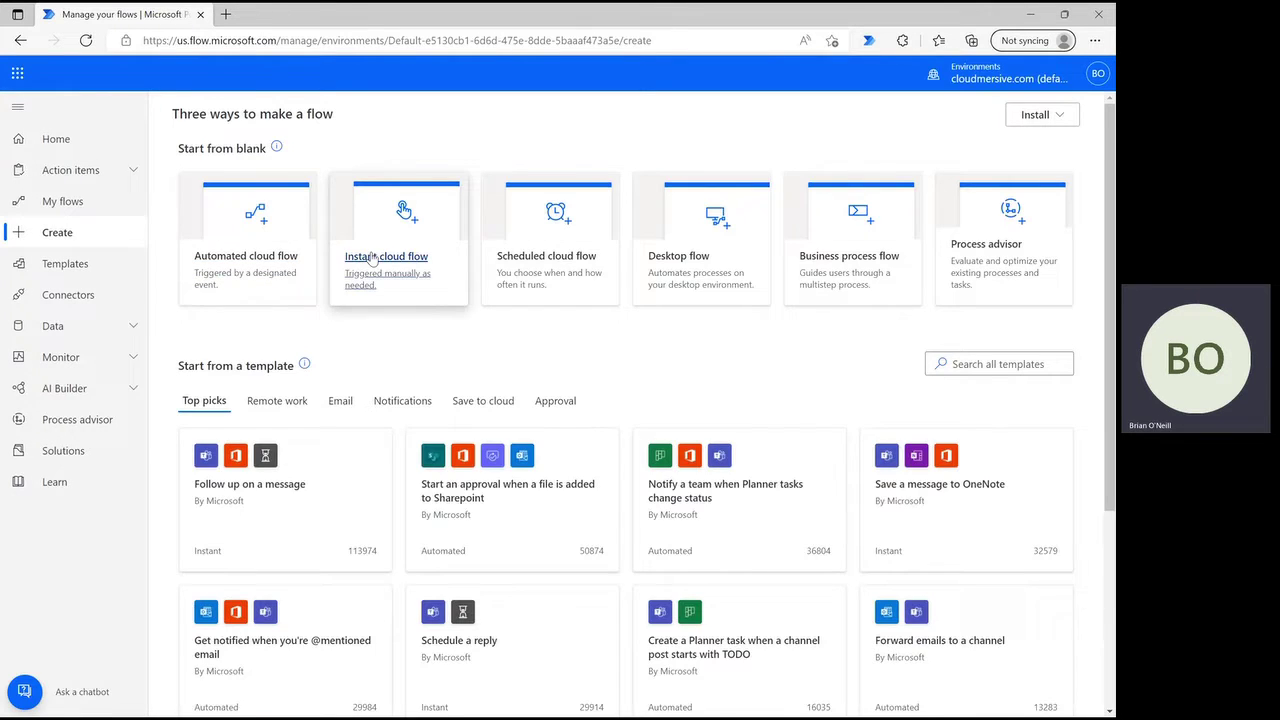
pyautogui.click(372, 259)
pyautogui.write('Phone Validate')
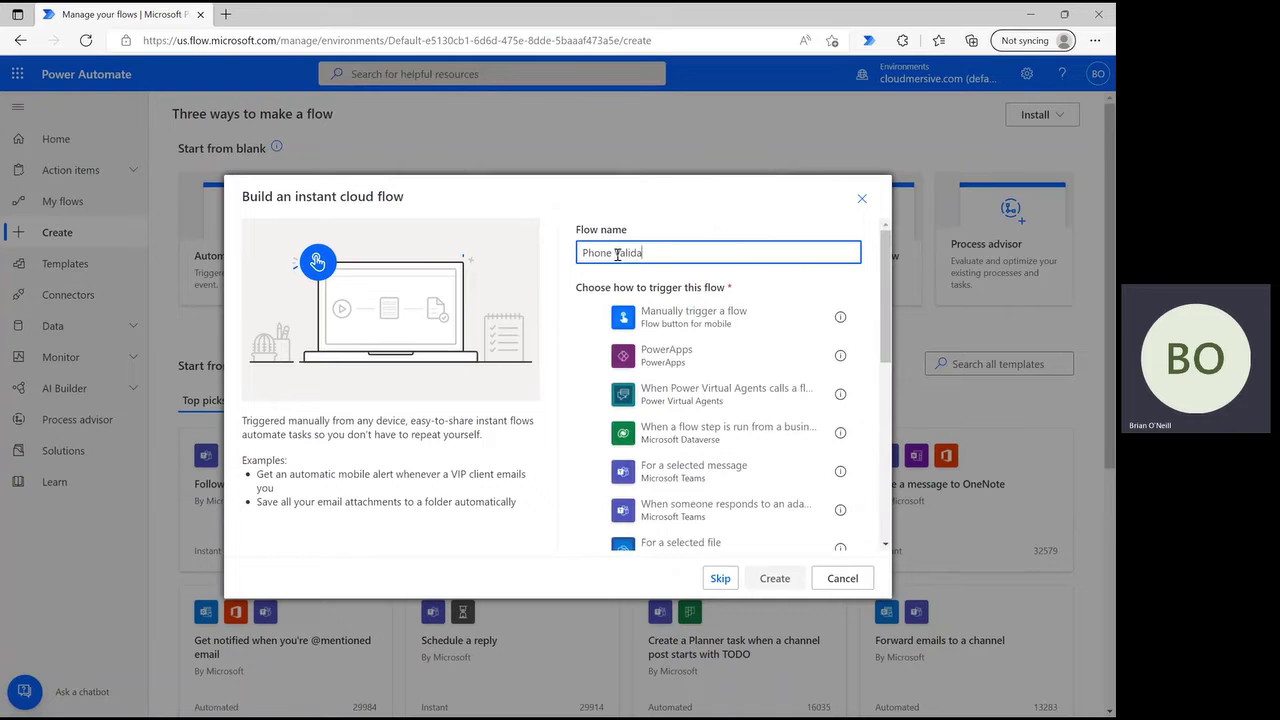
pyautogui.click(648, 318)
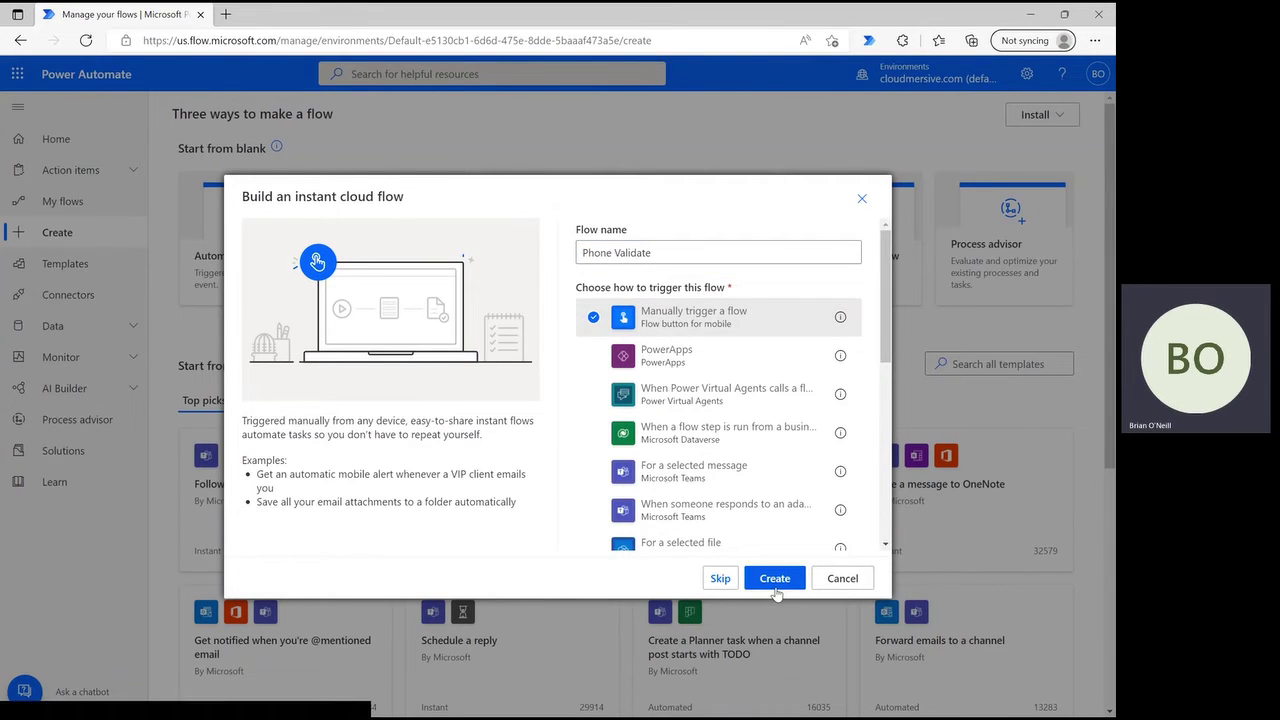
pyautogui.click(778, 579)
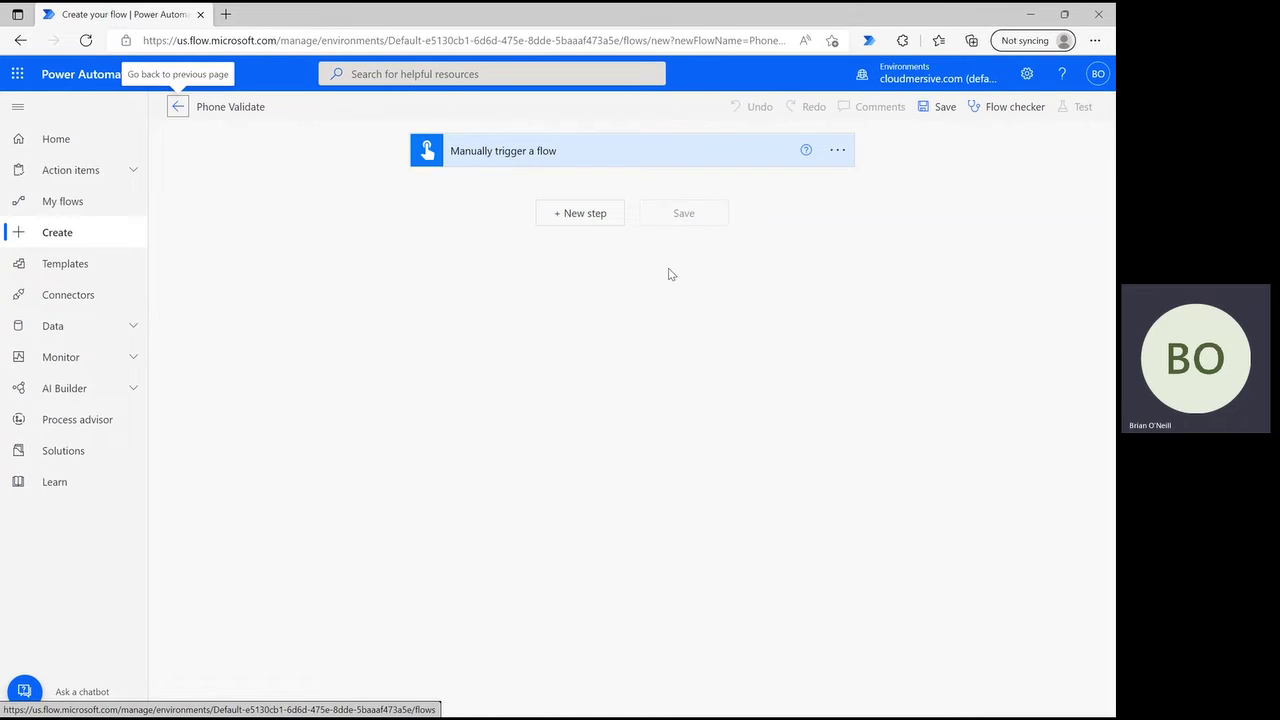
# Add the Cloudmersive Data Validation action 'Validate phone number (basic)' after the manual trigger
pyautogui.click(598, 222)
pyautogui.write('Cloudmersive')
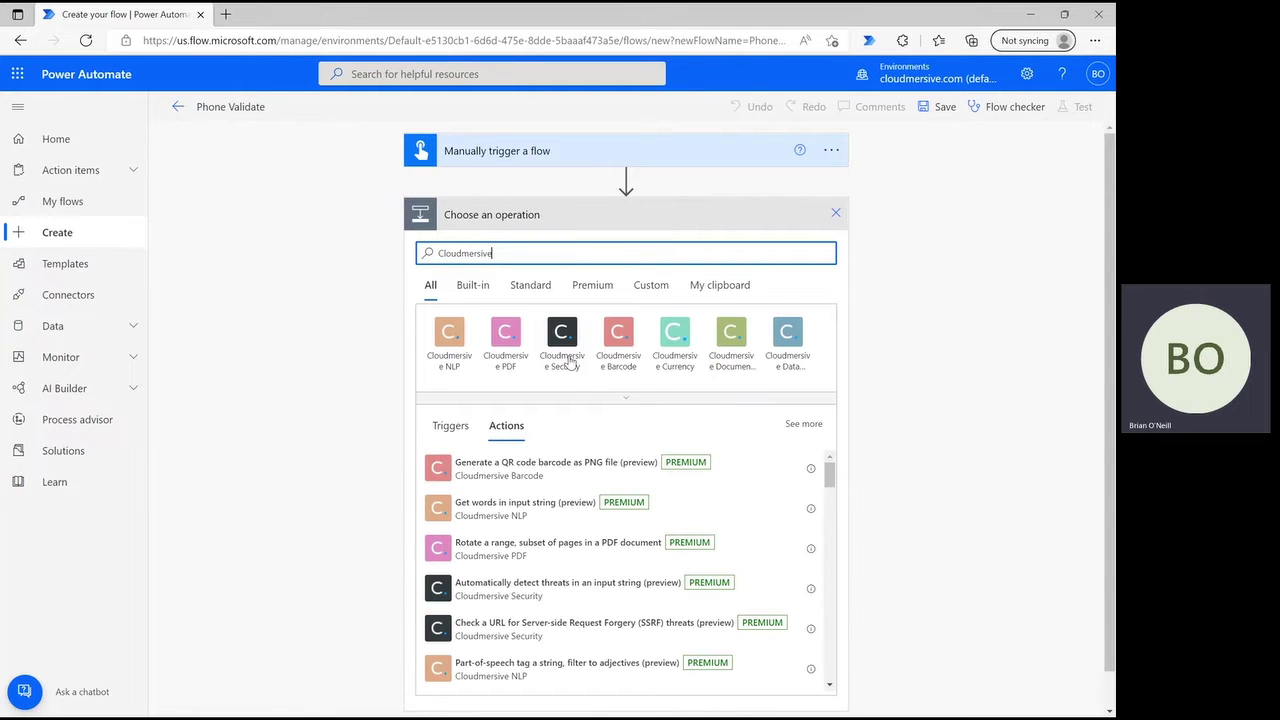
pyautogui.click(580, 398)
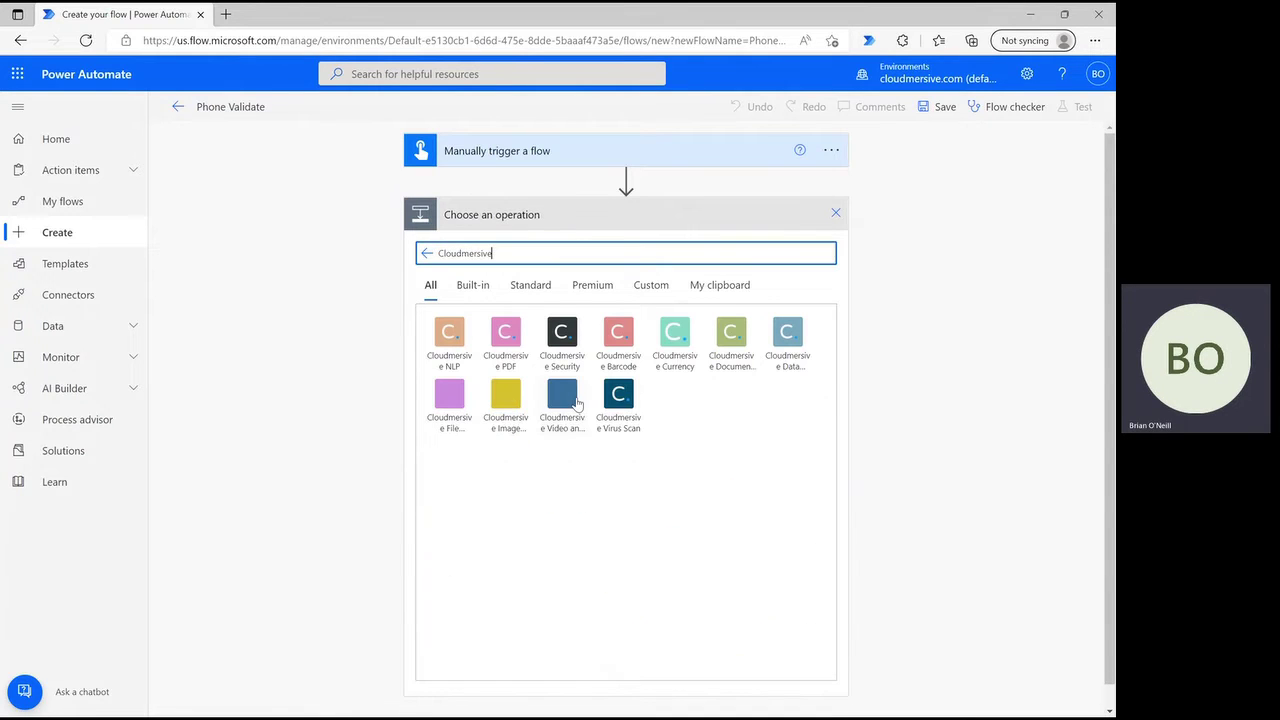
pyautogui.click(787, 340)
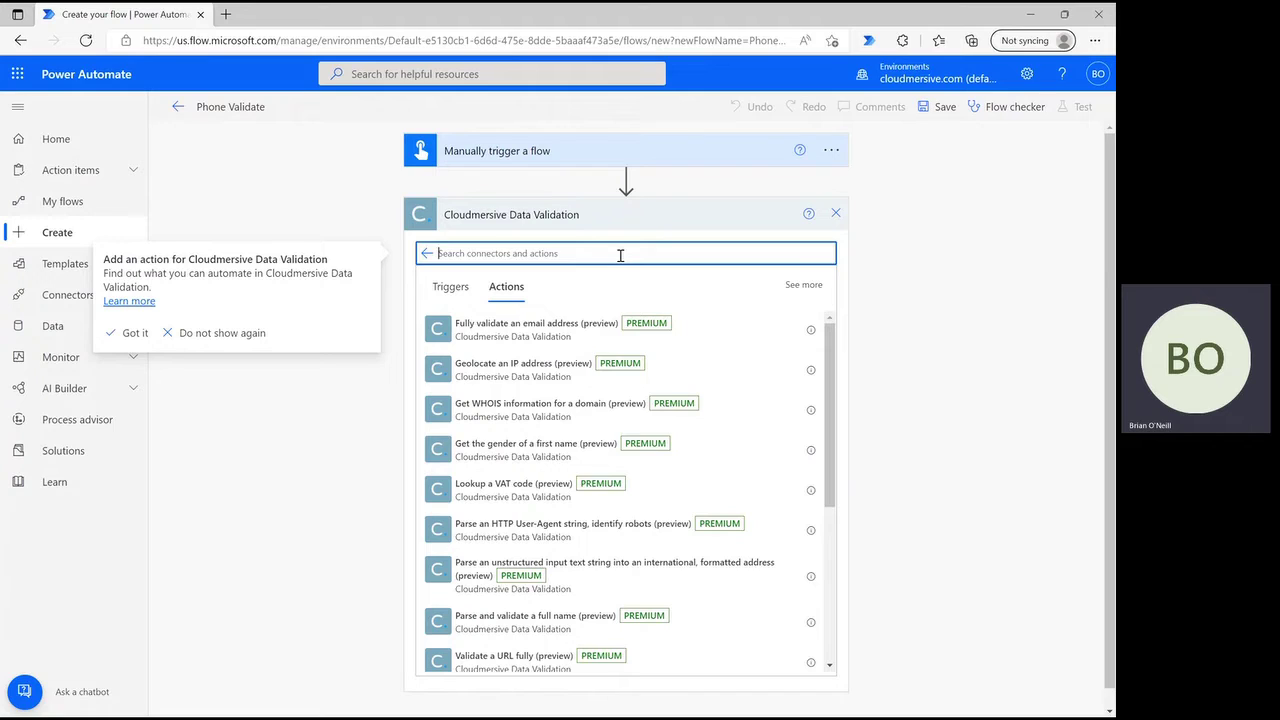
pyautogui.write('Phone')
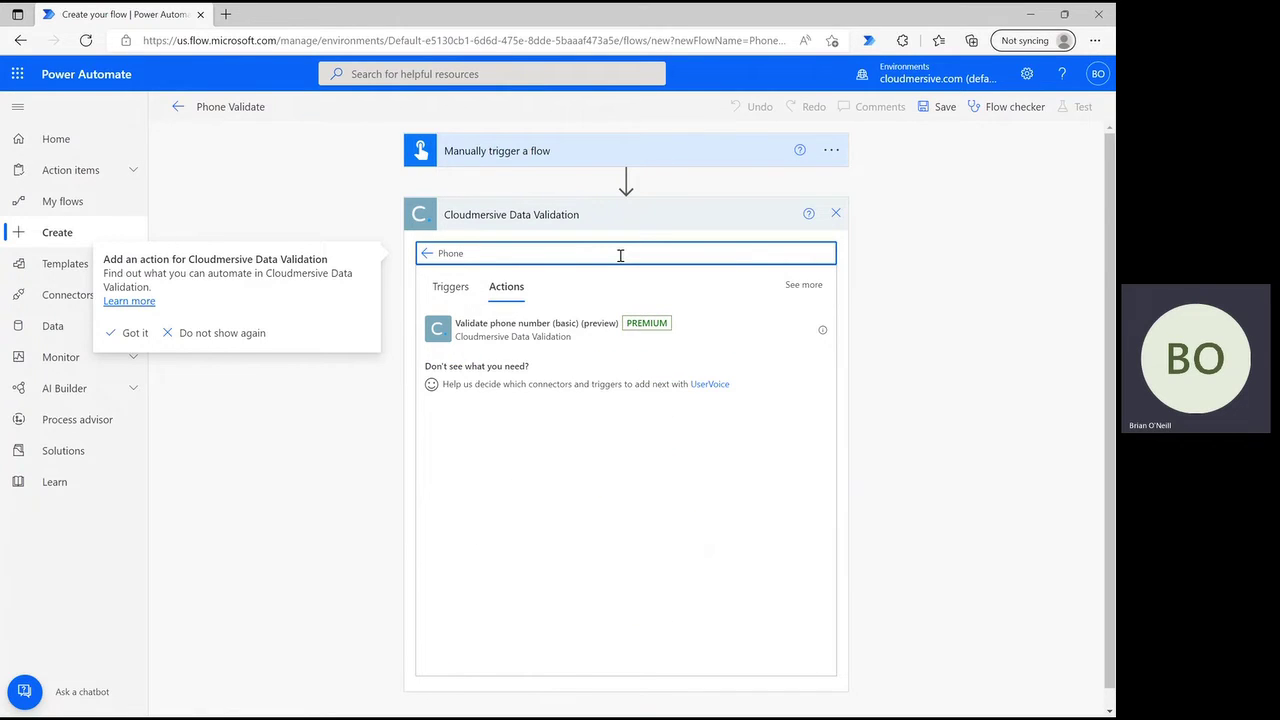
pyautogui.click(587, 337)
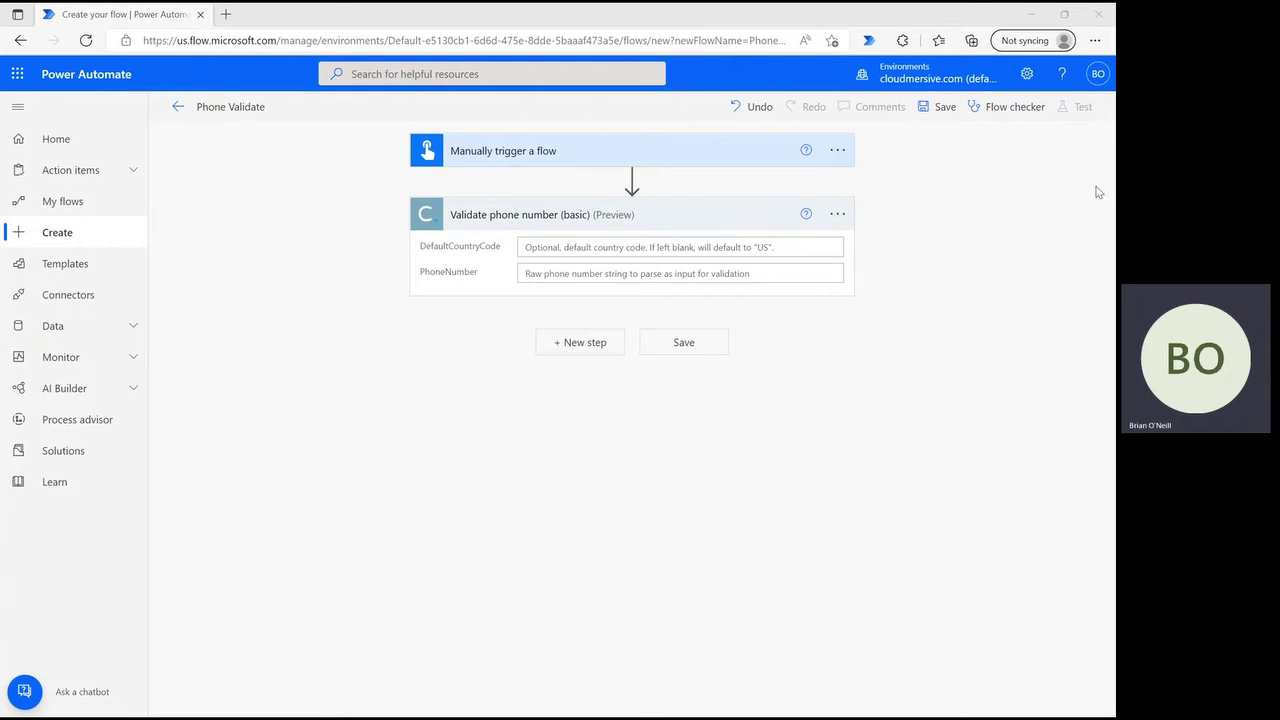
# Paste the sample phone number into PhoneNumber, leaving DefaultCountryCode empty
pyautogui.click(724, 250)
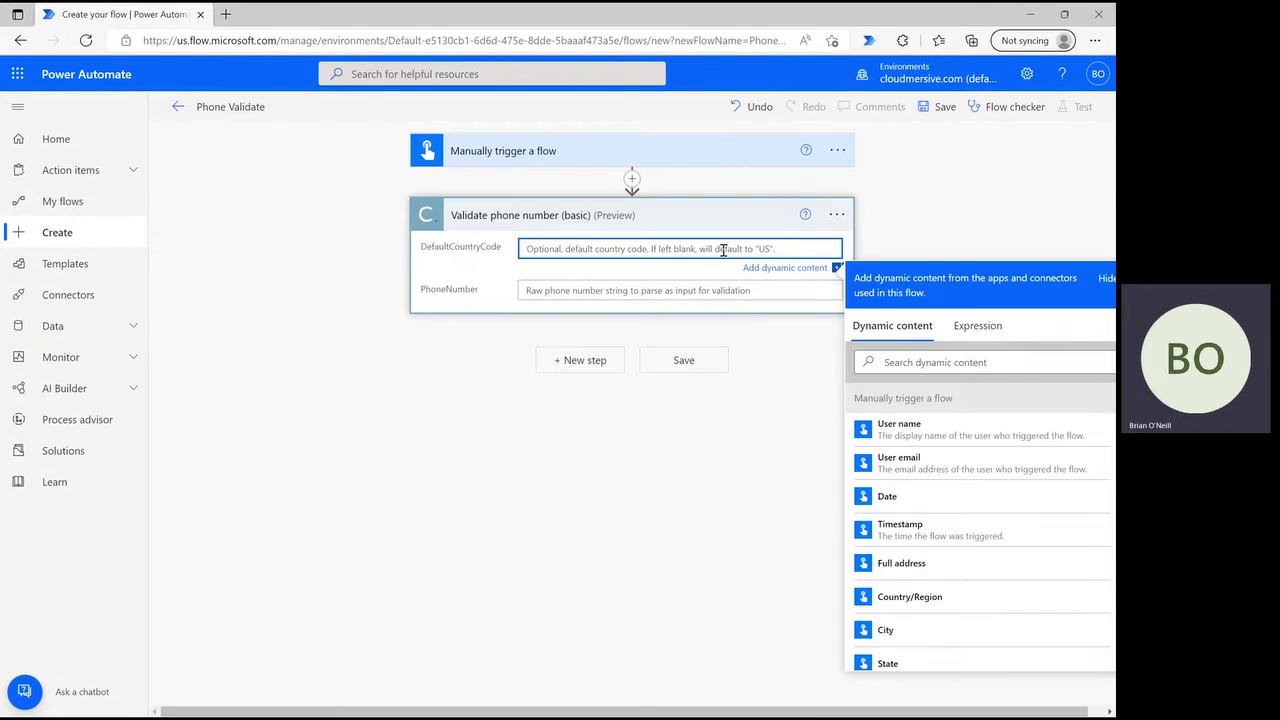
pyautogui.click(726, 288)
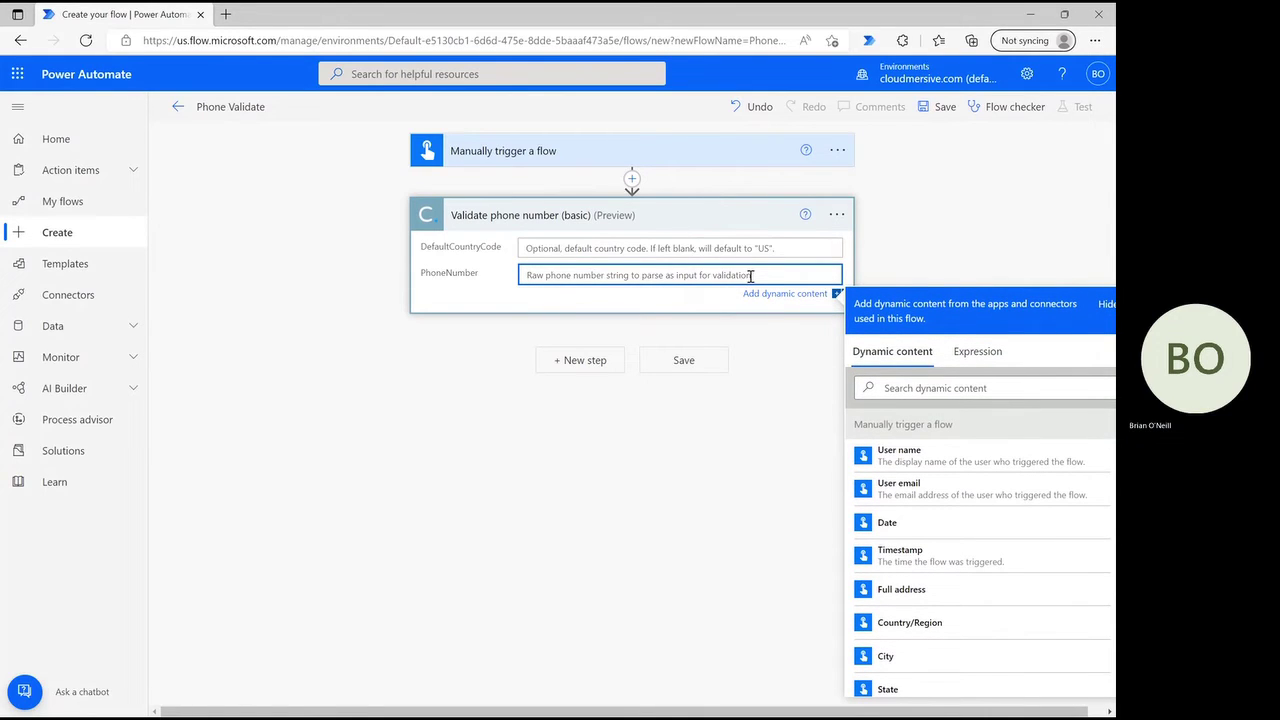
pyautogui.rightClick(598, 278)
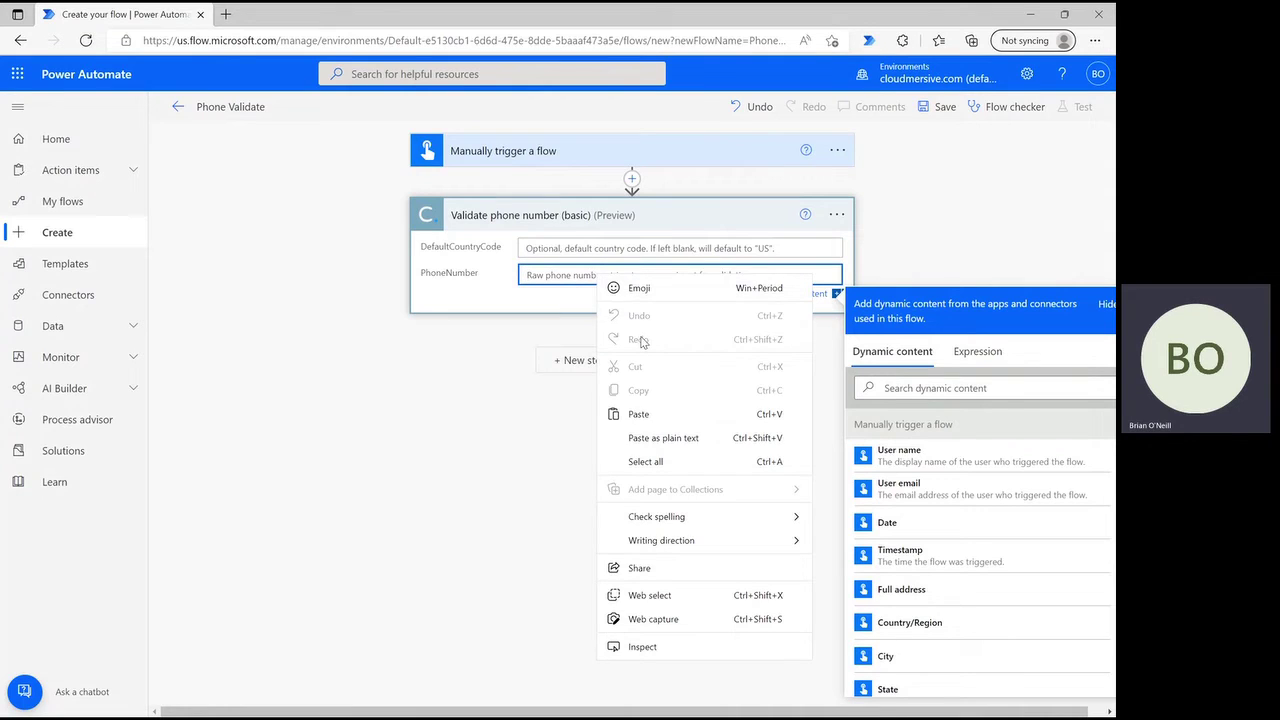
pyautogui.click(660, 414)
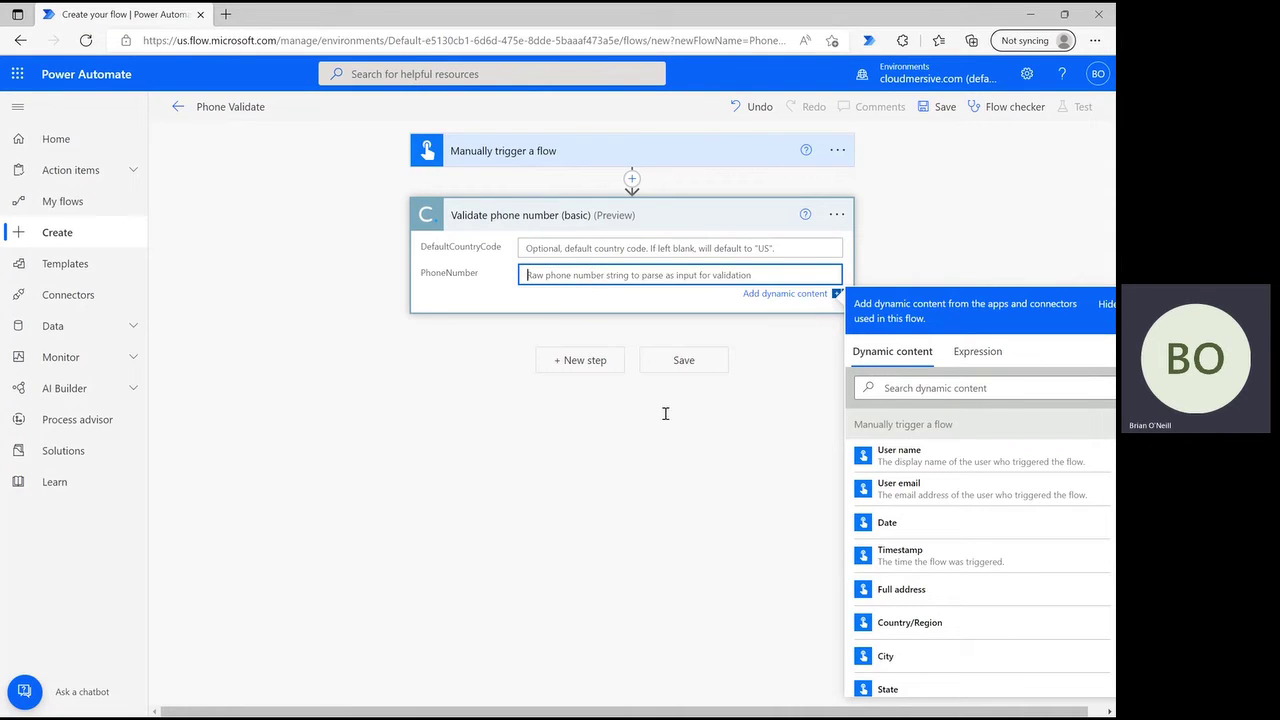
pyautogui.click(790, 364)
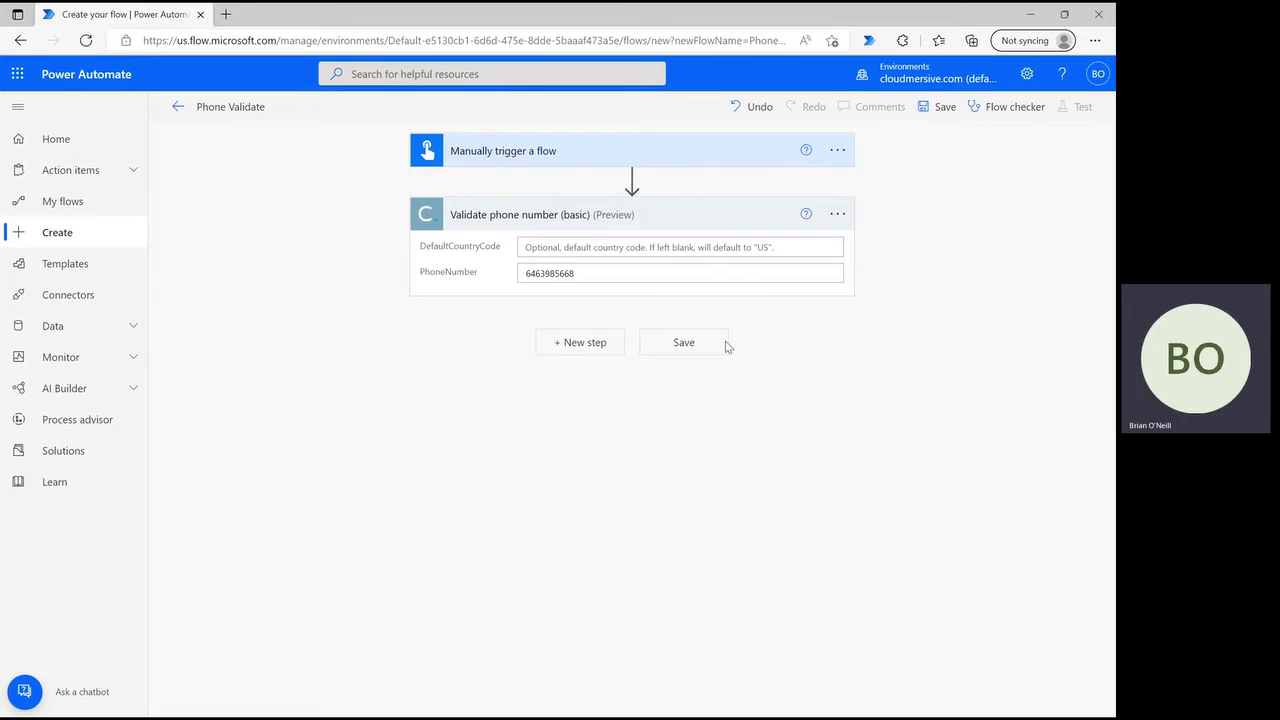
# Add a 'Send me an email notification' step with subject 'Phone Validation Flow'
pyautogui.click(568, 354)
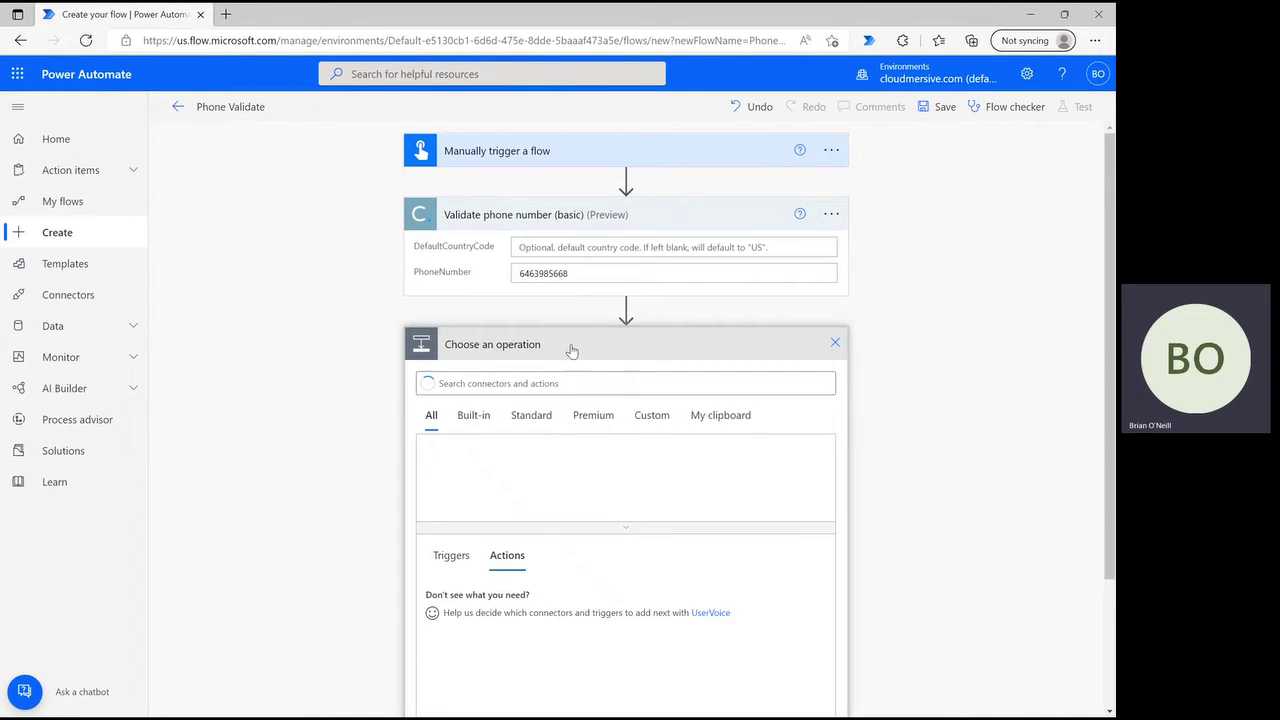
pyautogui.write('send me an email')
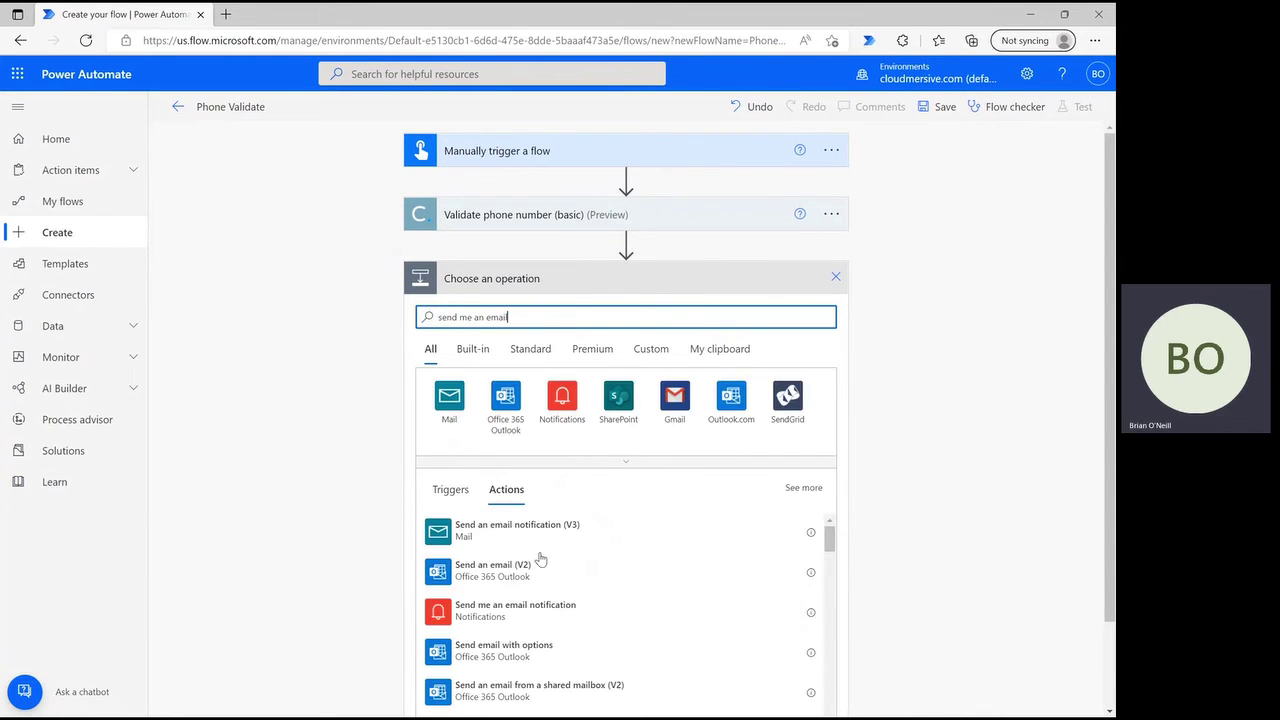
pyautogui.click(537, 628)
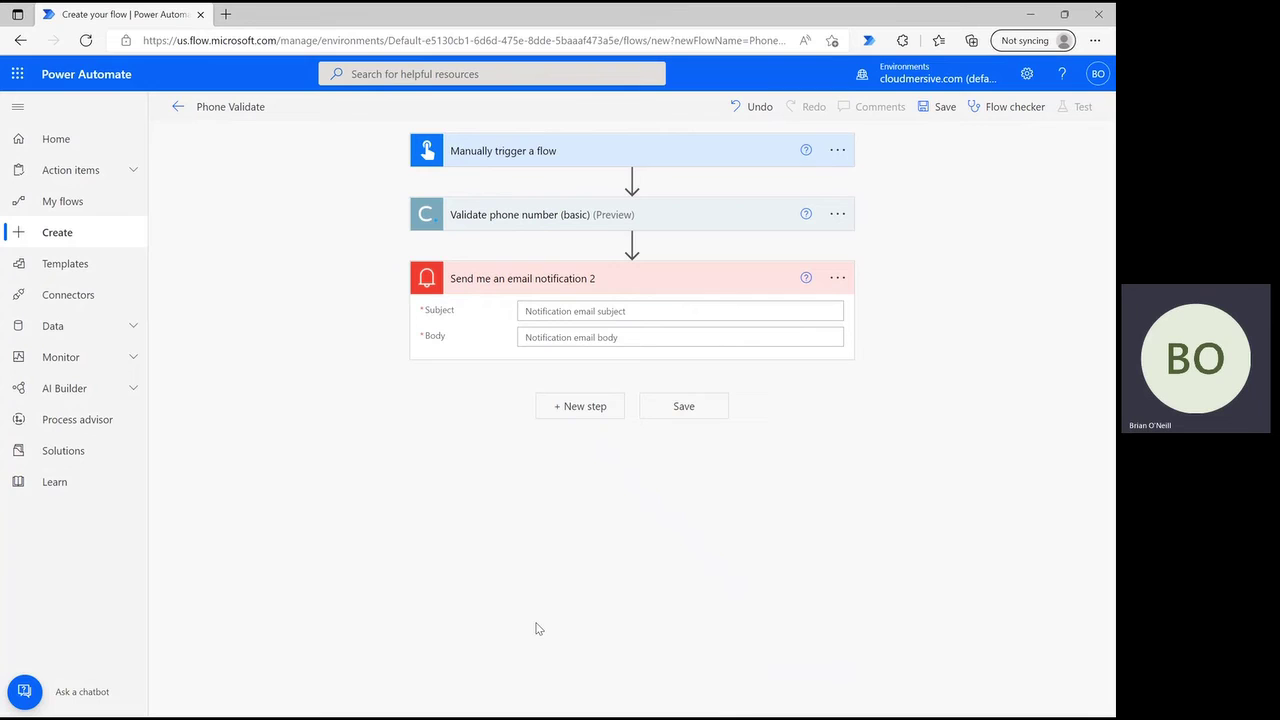
pyautogui.click(704, 310)
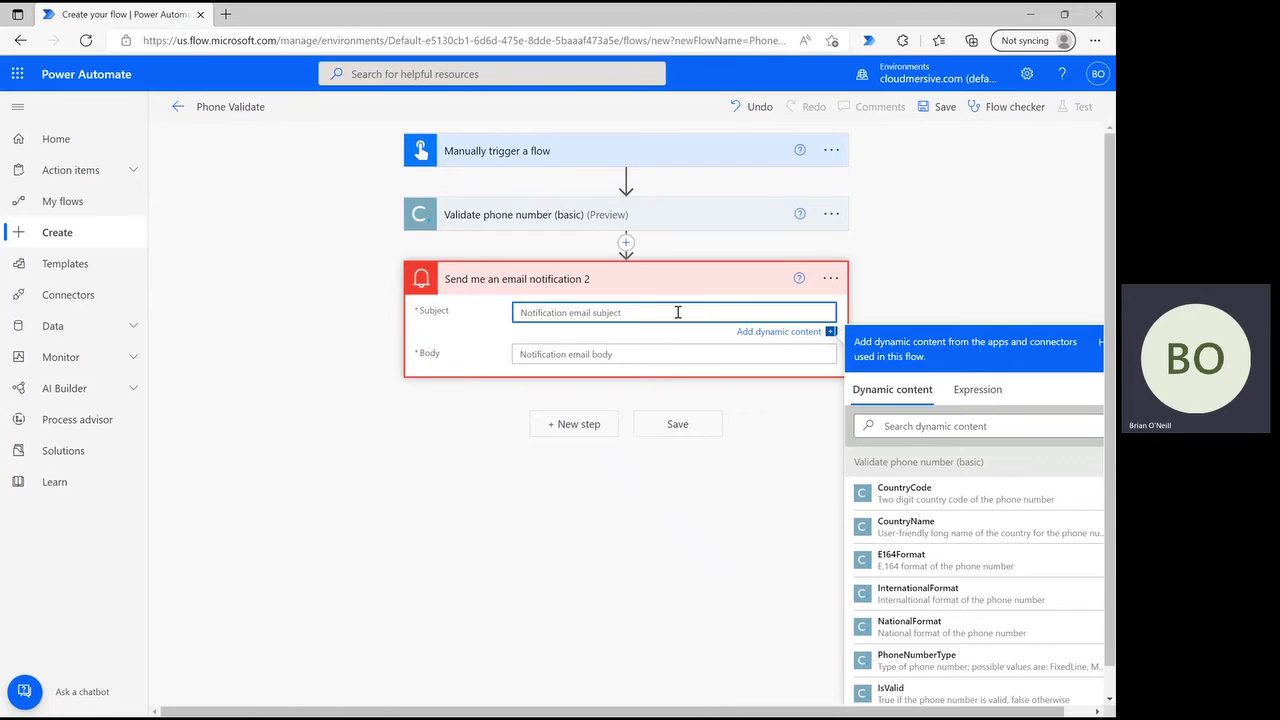
pyautogui.write('Phone Validation Flow')
pyautogui.click(618, 346)
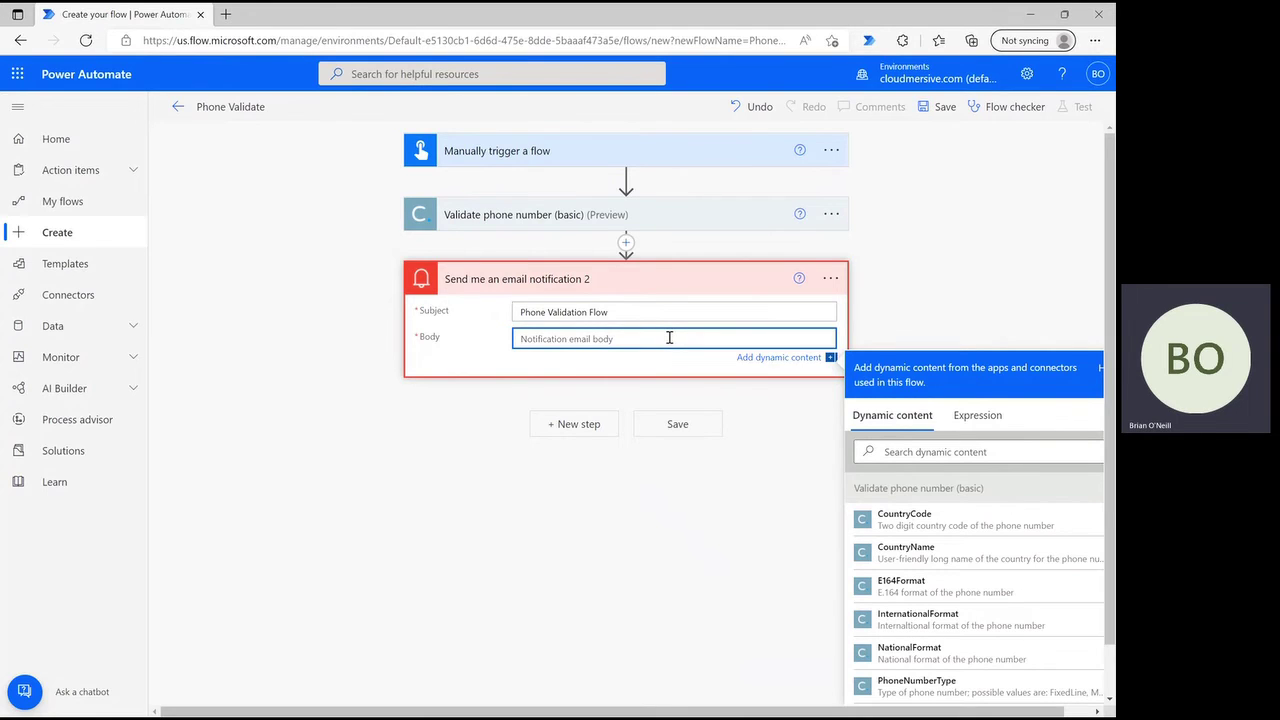
# Write the email body with lines success:, valid:, format followed by Successful, IsValid, InternationalFormat
pyautogui.write('success:')
pyautogui.scroll(-2, 895, 538)
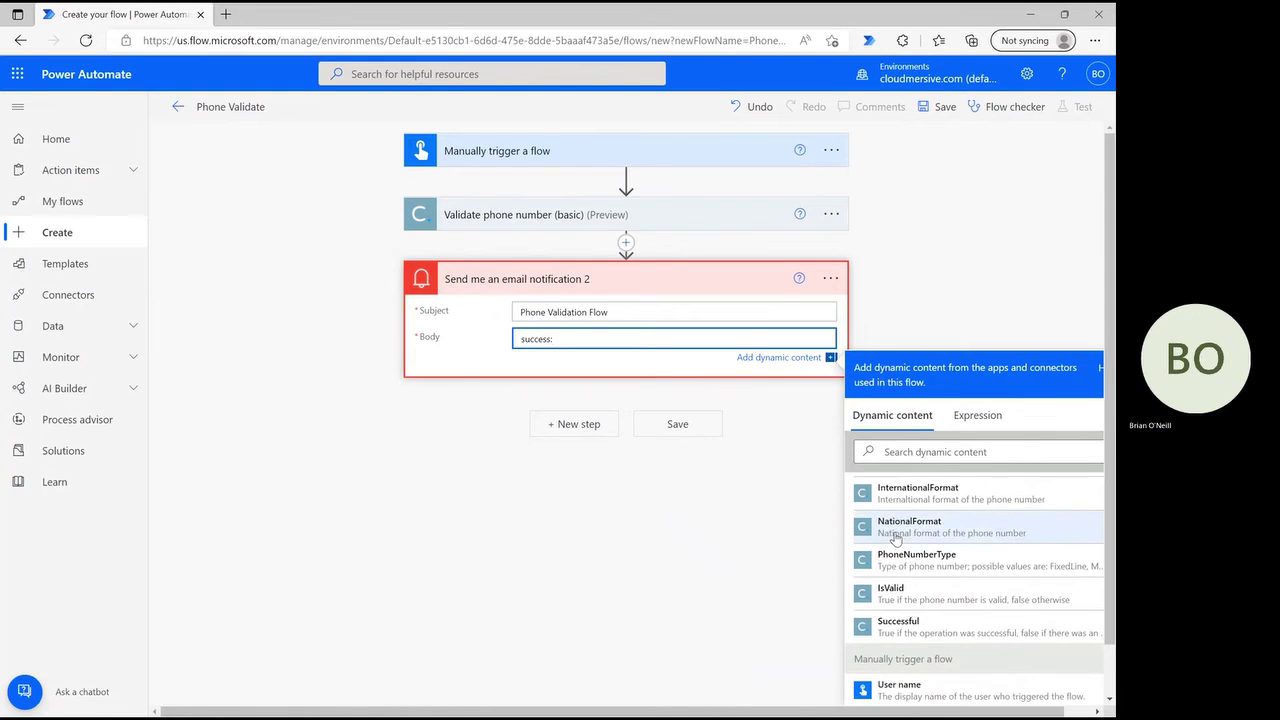
pyautogui.click(914, 620)
pyautogui.press('Return')
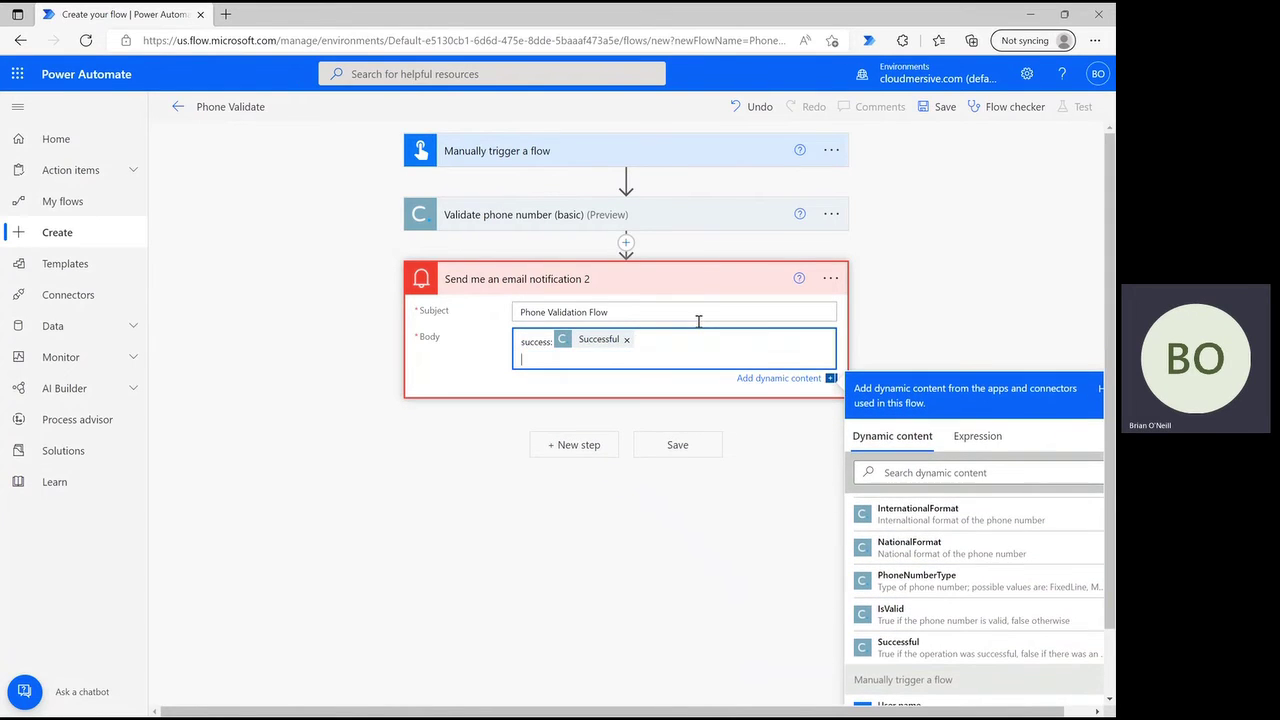
pyautogui.write('valid:')
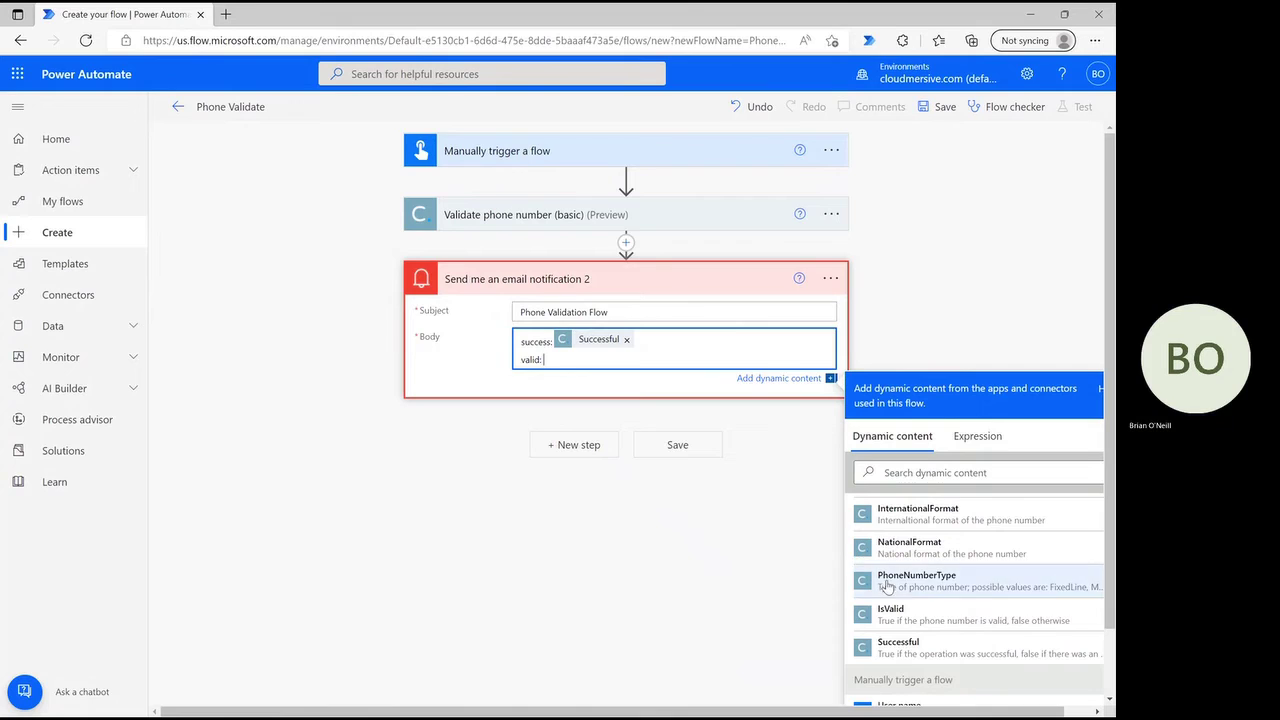
pyautogui.click(900, 610)
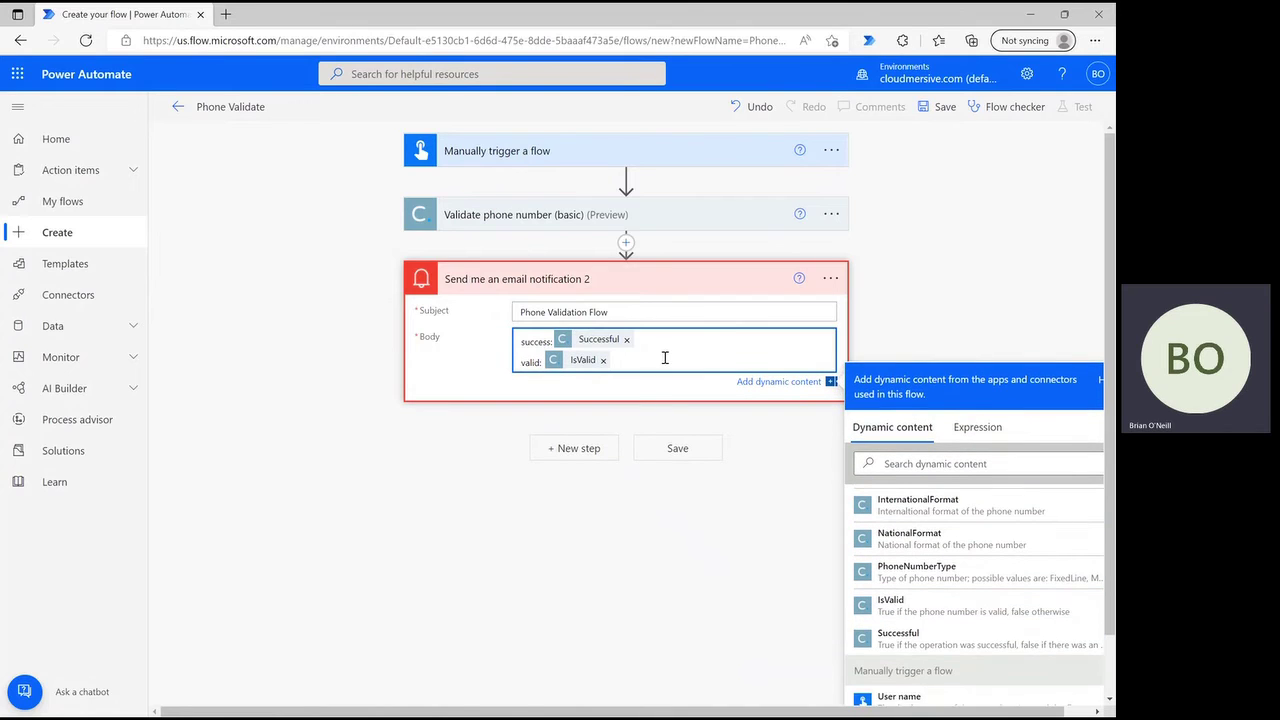
pyautogui.press('Return')
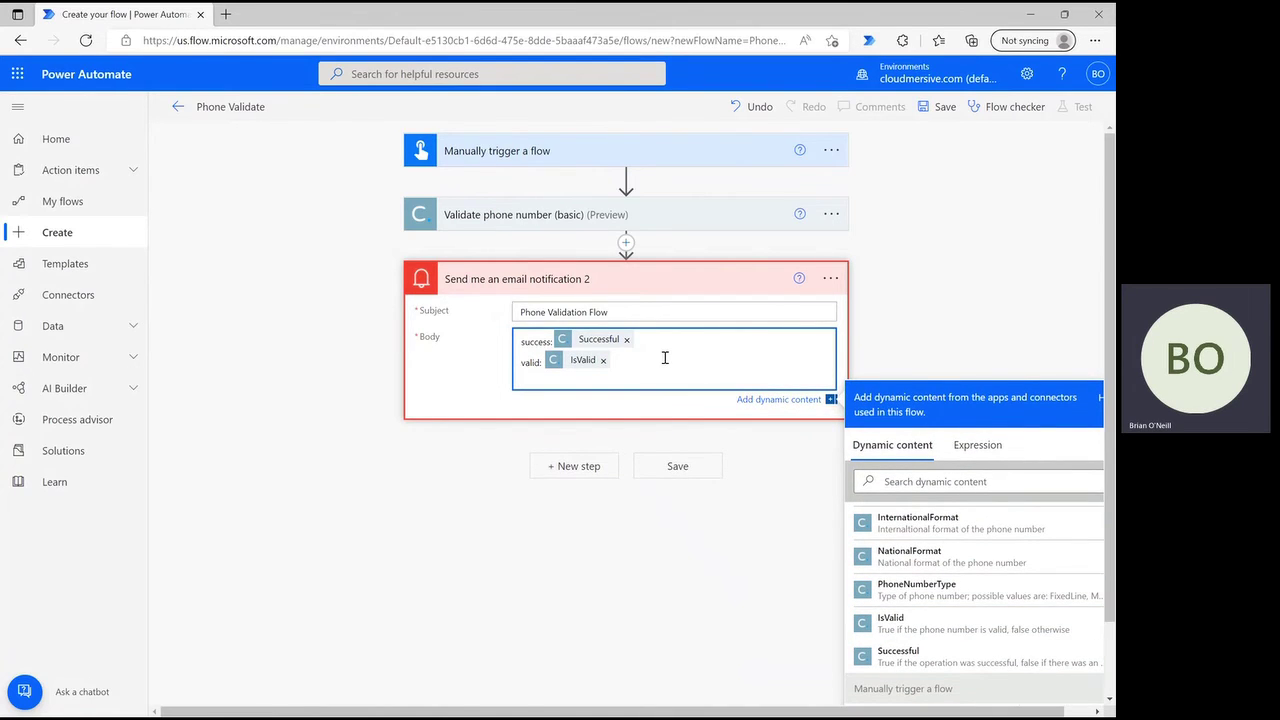
pyautogui.write('format:')
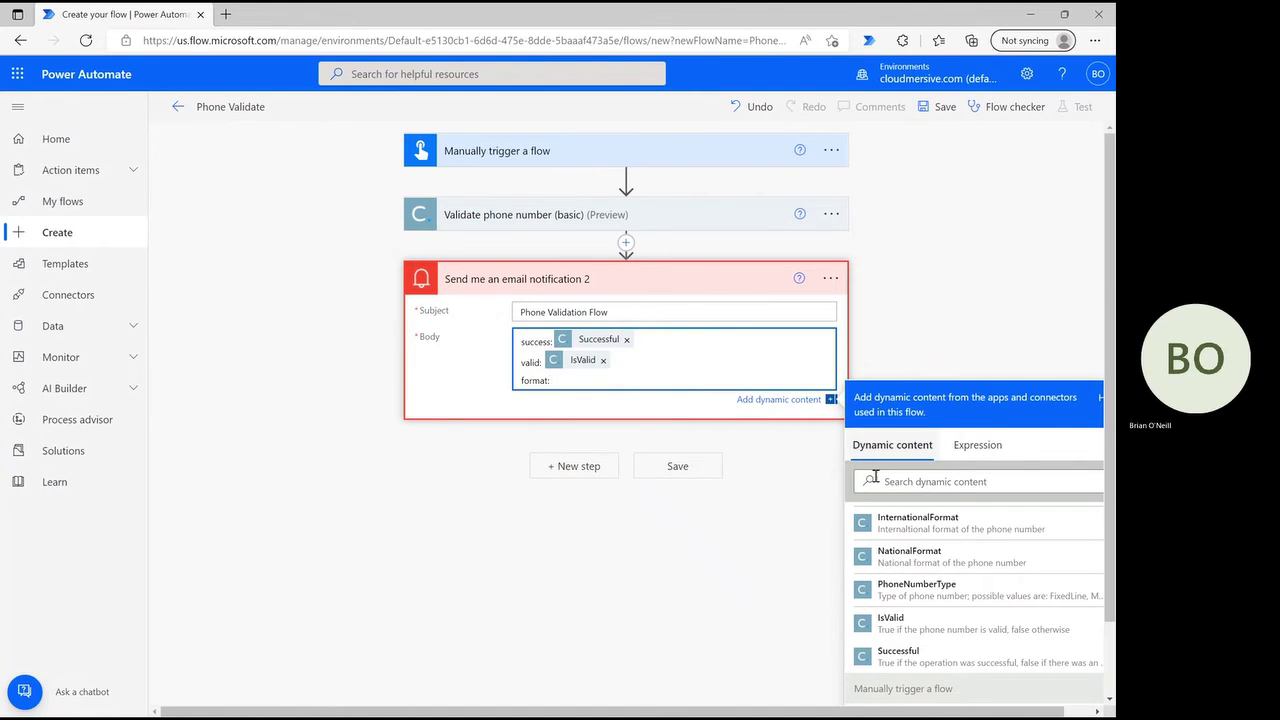
pyautogui.click(934, 522)
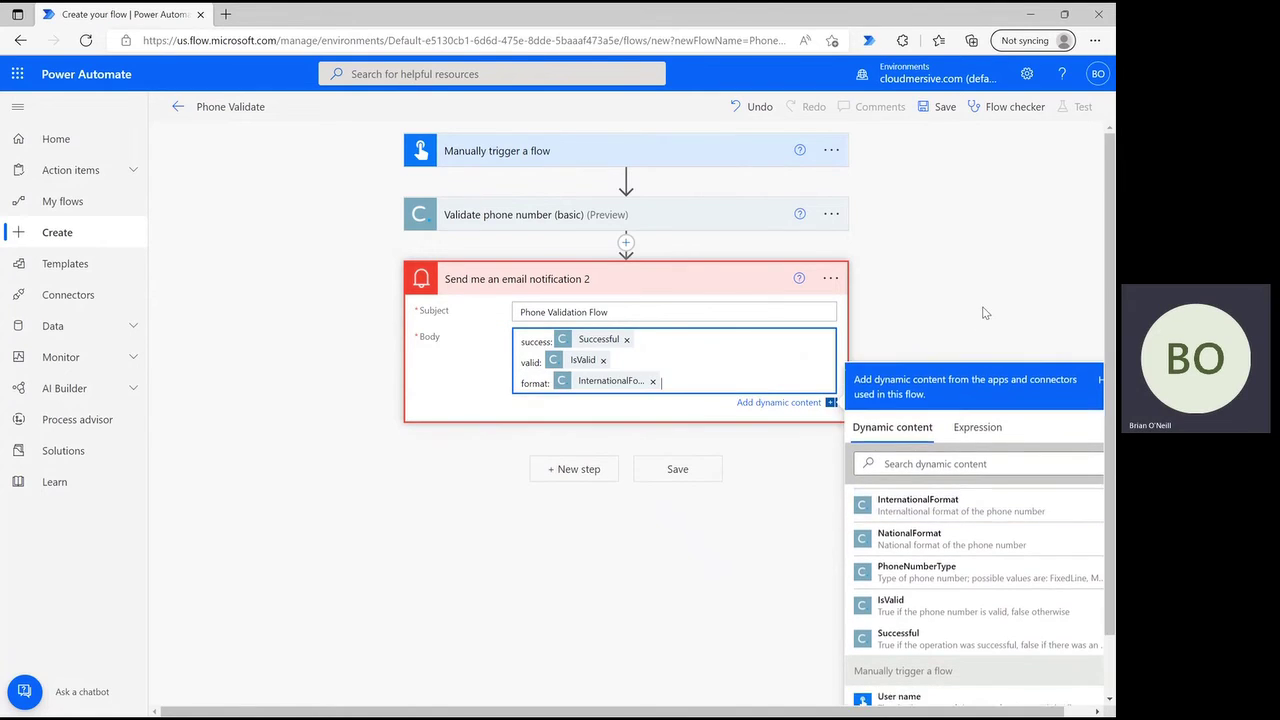
pyautogui.click(786, 430)
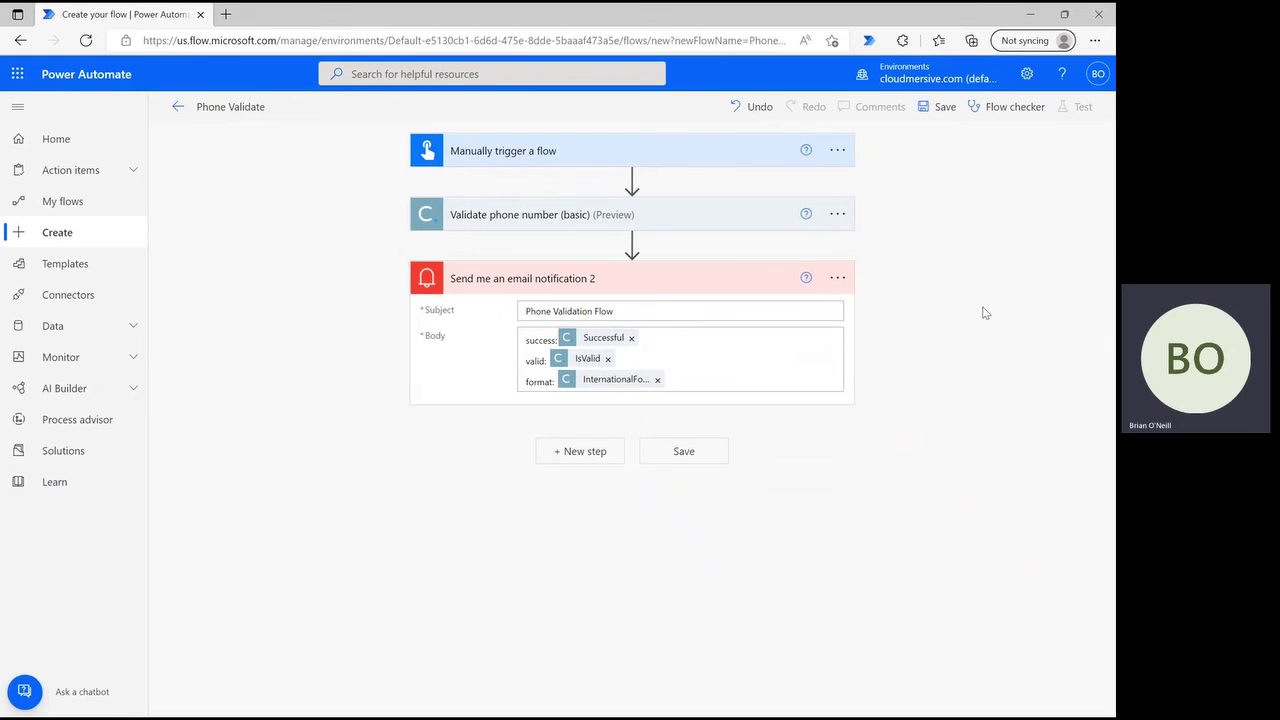
# Save the Phone Validate flow and run a manual test of it
pyautogui.click(705, 453)
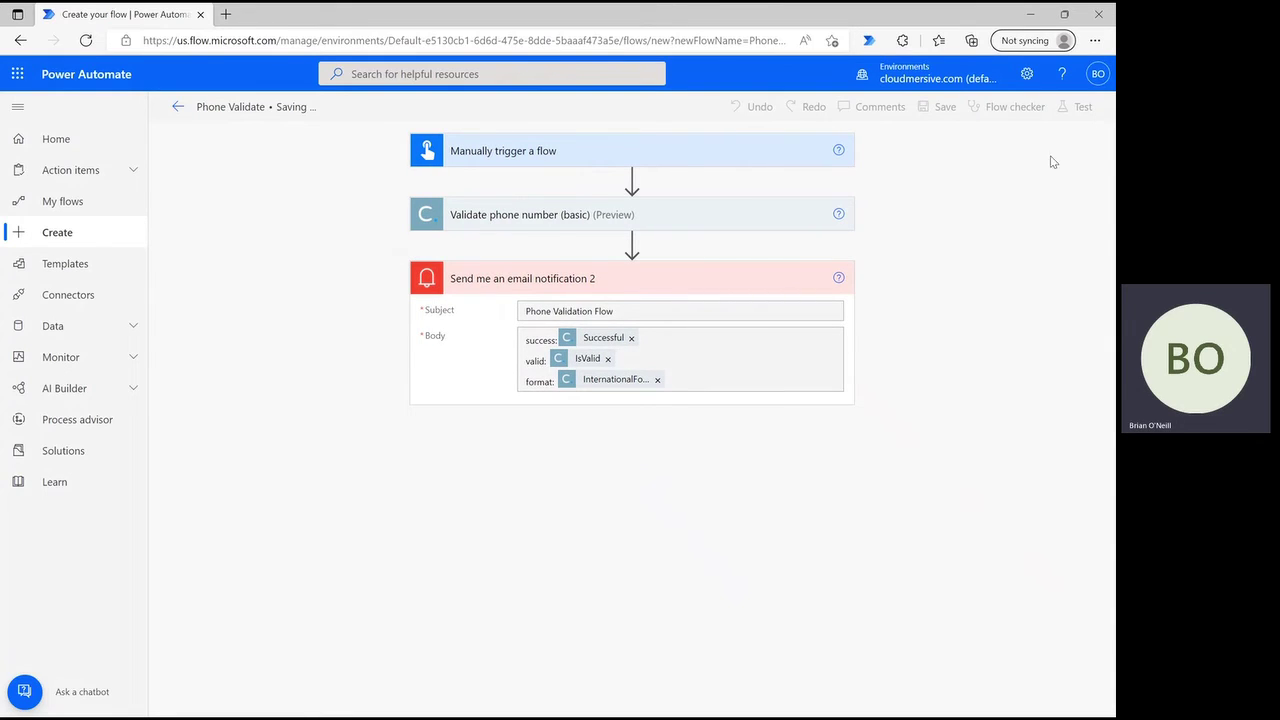
pyautogui.click(1079, 107)
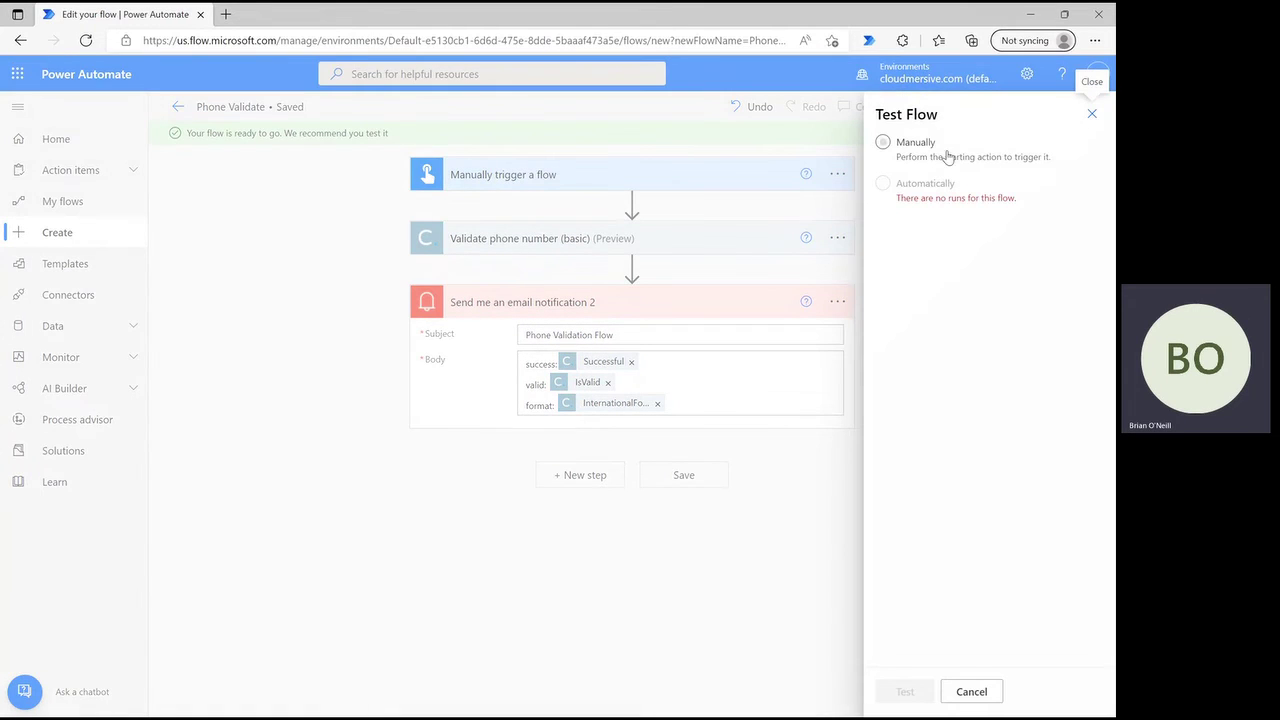
pyautogui.click(903, 161)
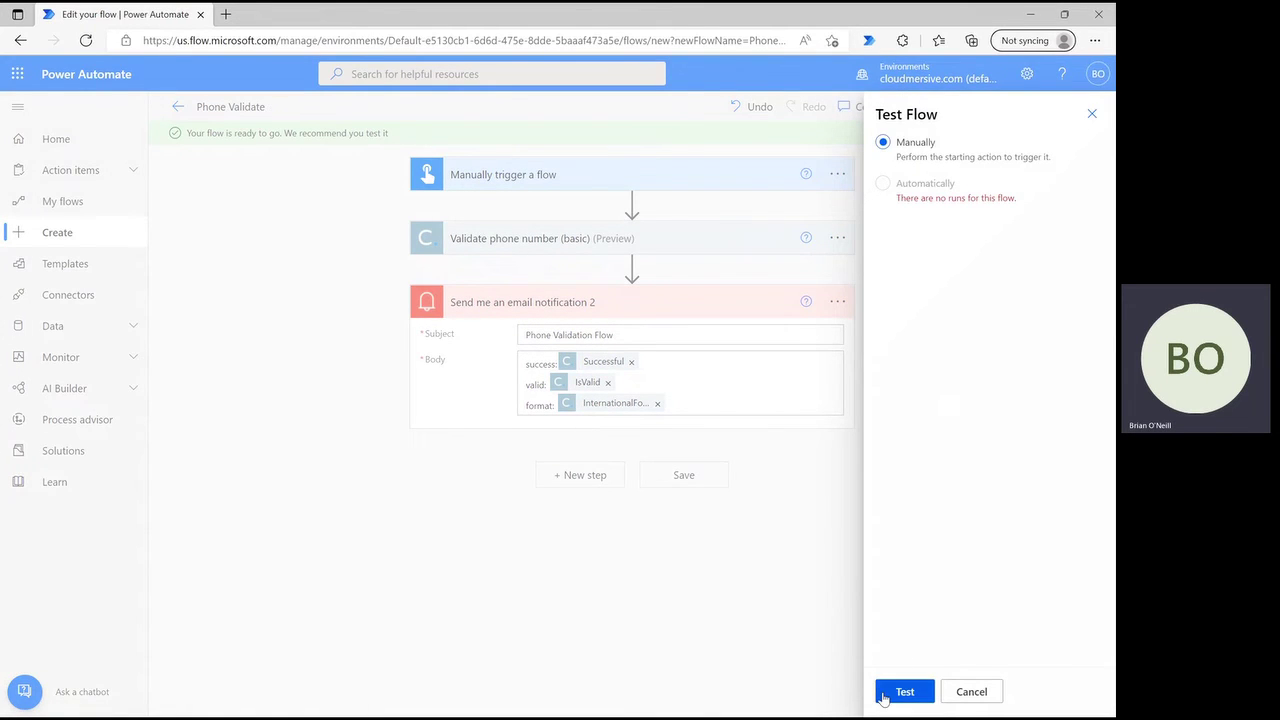
pyautogui.click(883, 699)
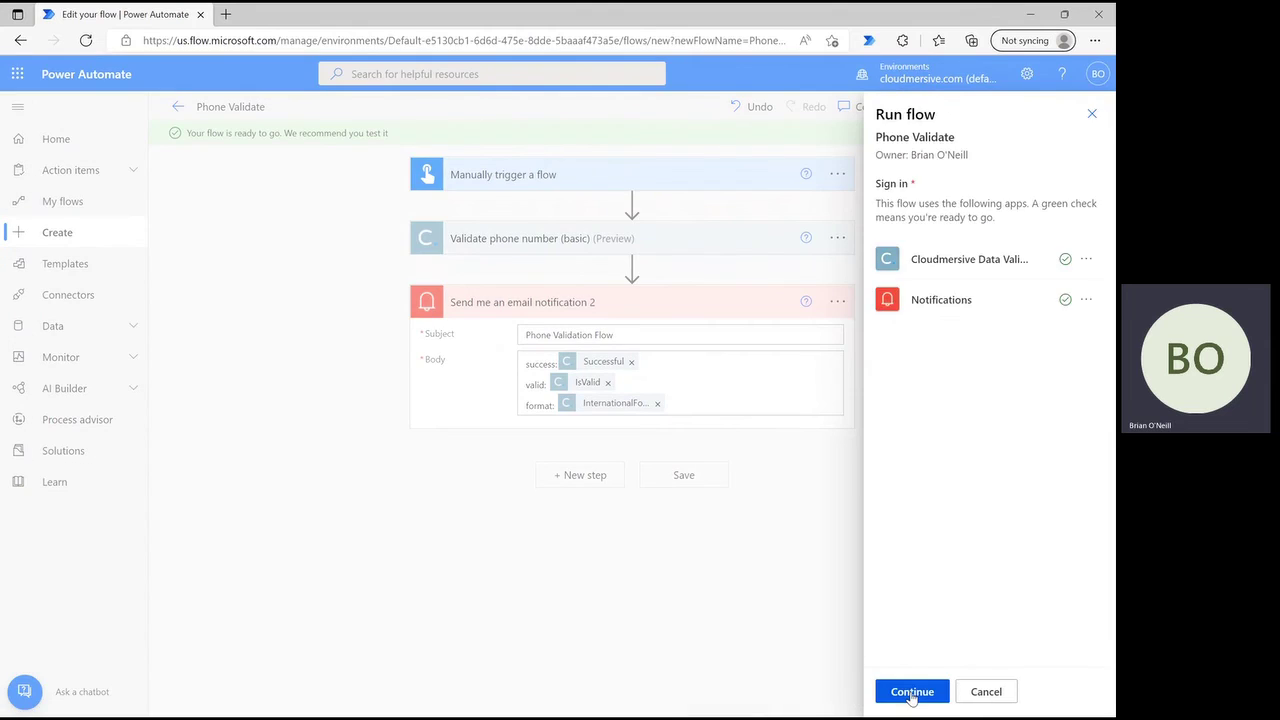
pyautogui.click(908, 692)
pyautogui.click(911, 693)
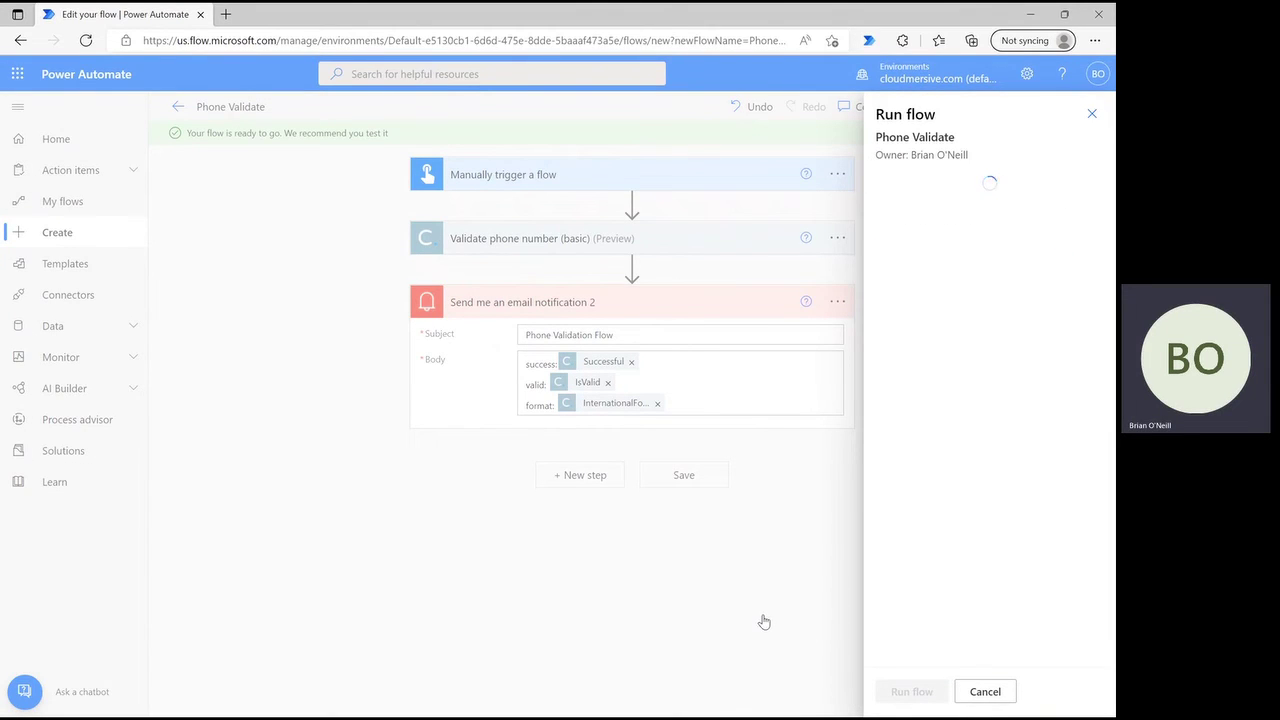
# Close the finished test run pane to view the successful run's details
pyautogui.click(903, 691)
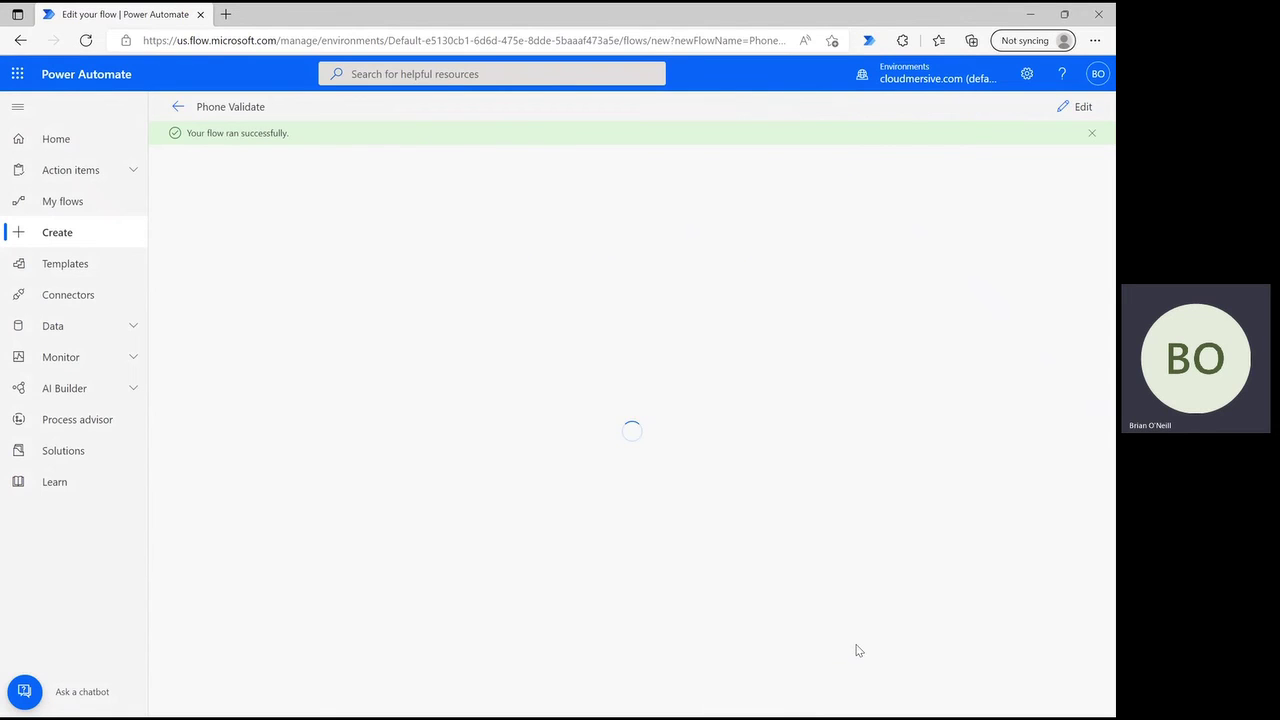